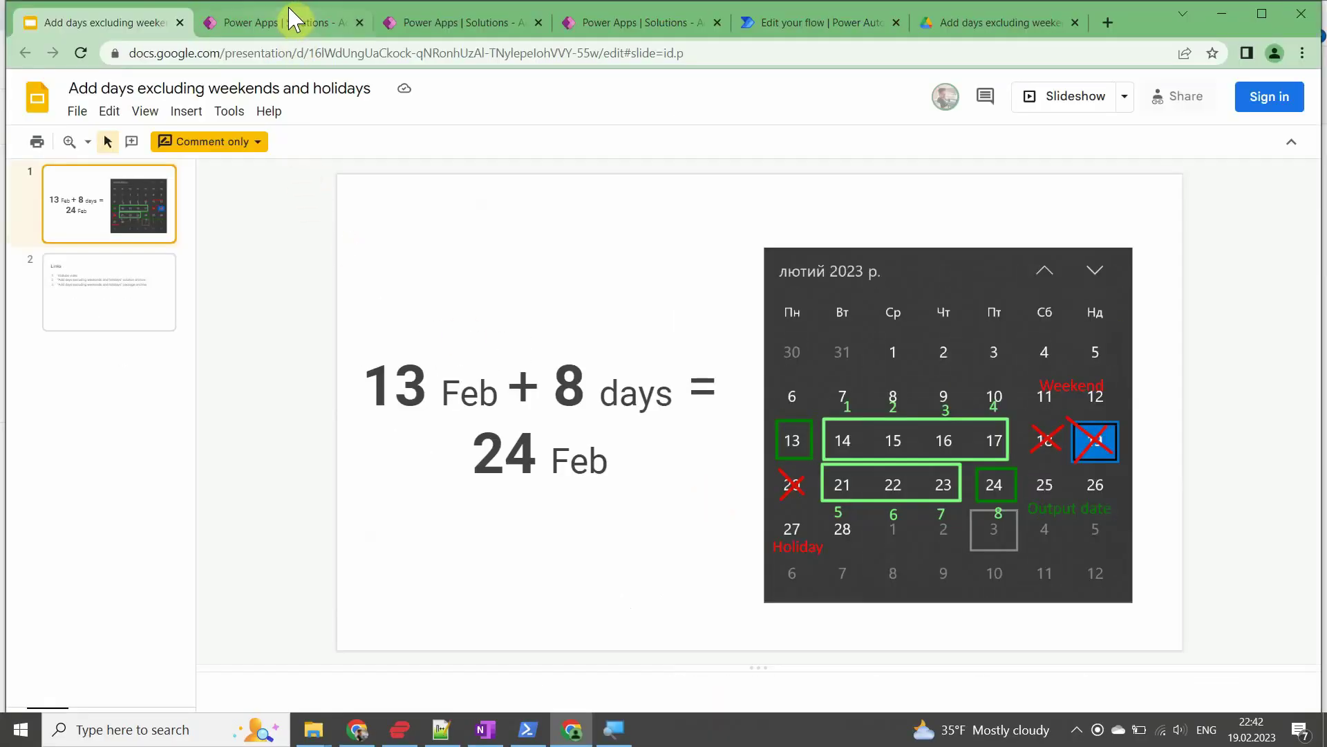
Review the Test 1–3 steps calling the child flow from 2023-02-13 with 8, 500 and -5 days.
{"action": "left_click", "coordinate": [291, 23]}
{"action": "scroll", "coordinate": [380, 376], "scroll_direction": "up", "scroll_amount": 2}
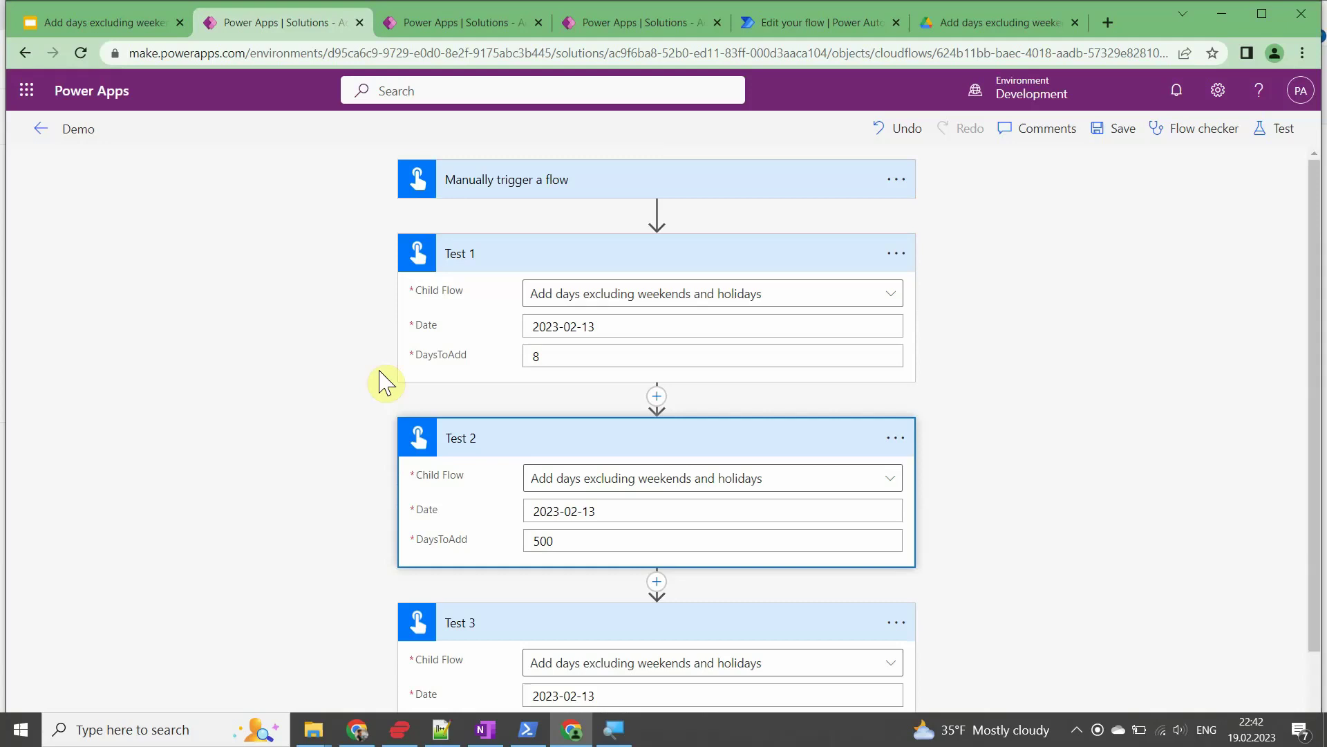
{"action": "scroll", "coordinate": [385, 382], "scroll_direction": "down", "scroll_amount": 1}
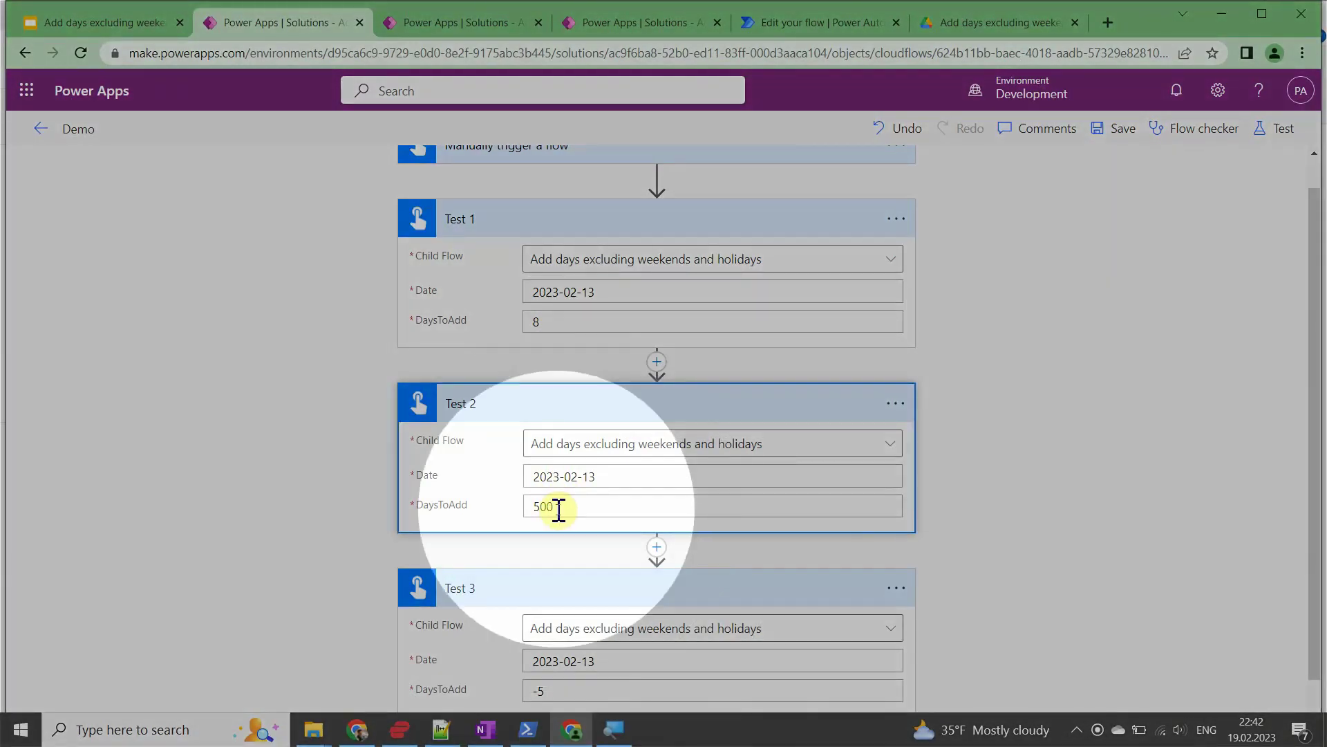
{"action": "scroll", "coordinate": [555, 508], "scroll_direction": "down", "scroll_amount": 1}
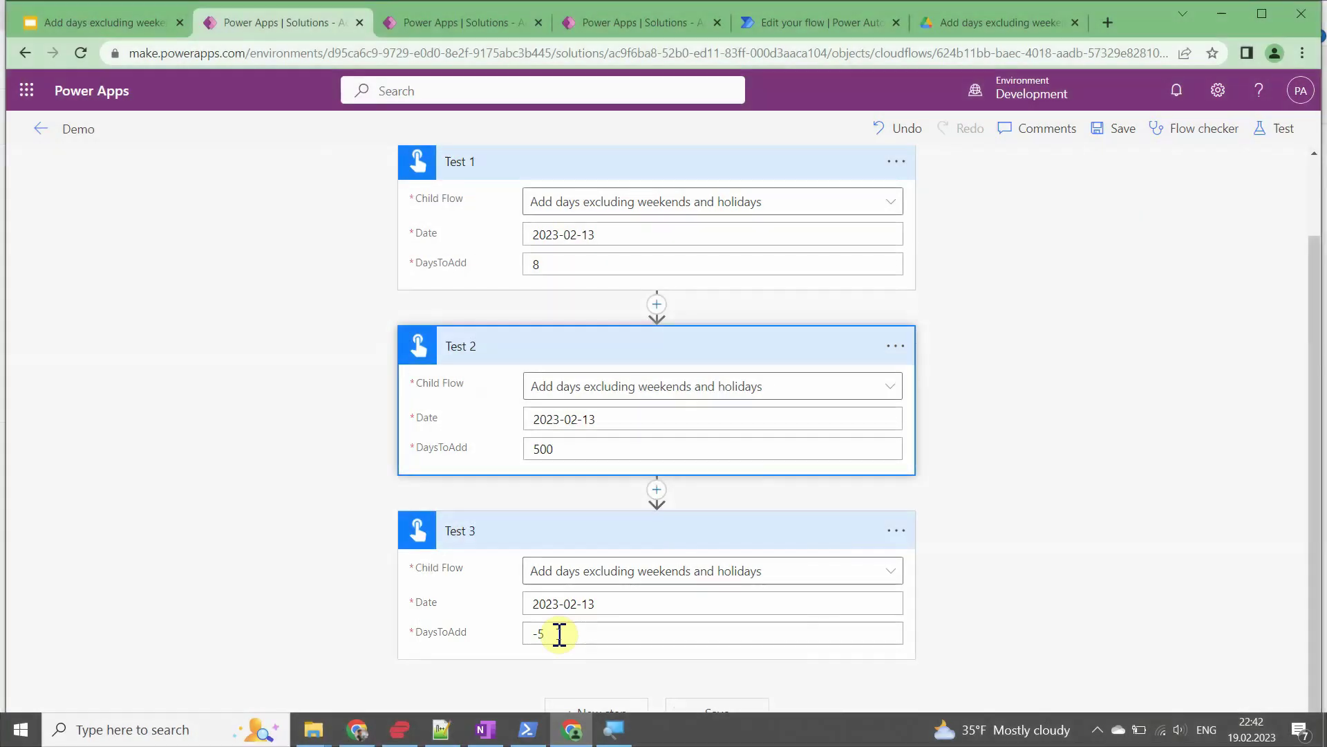
Inspect the latest run's Test 1 output body showing the returned date 2023-02-24.
{"action": "left_click", "coordinate": [440, 25]}
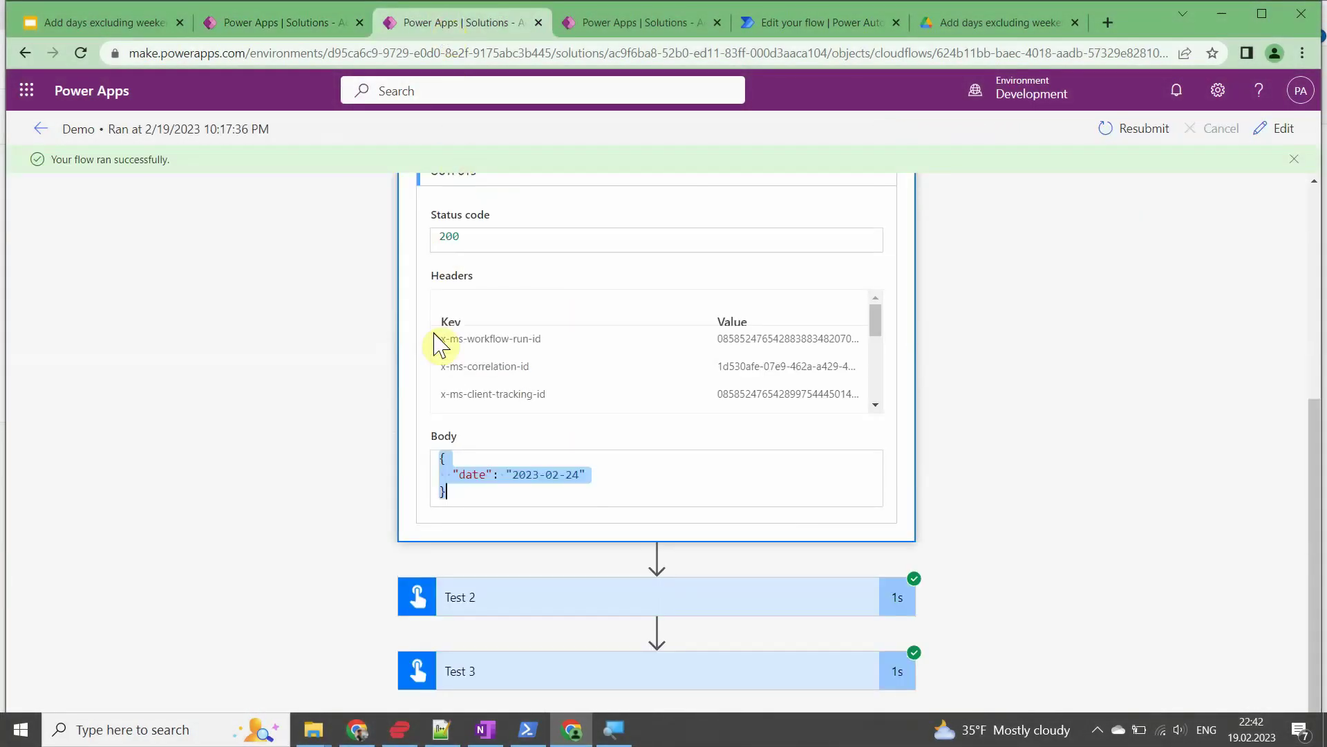
{"action": "scroll", "coordinate": [434, 339], "scroll_direction": "down", "scroll_amount": 1}
{"action": "left_click", "coordinate": [394, 537]}
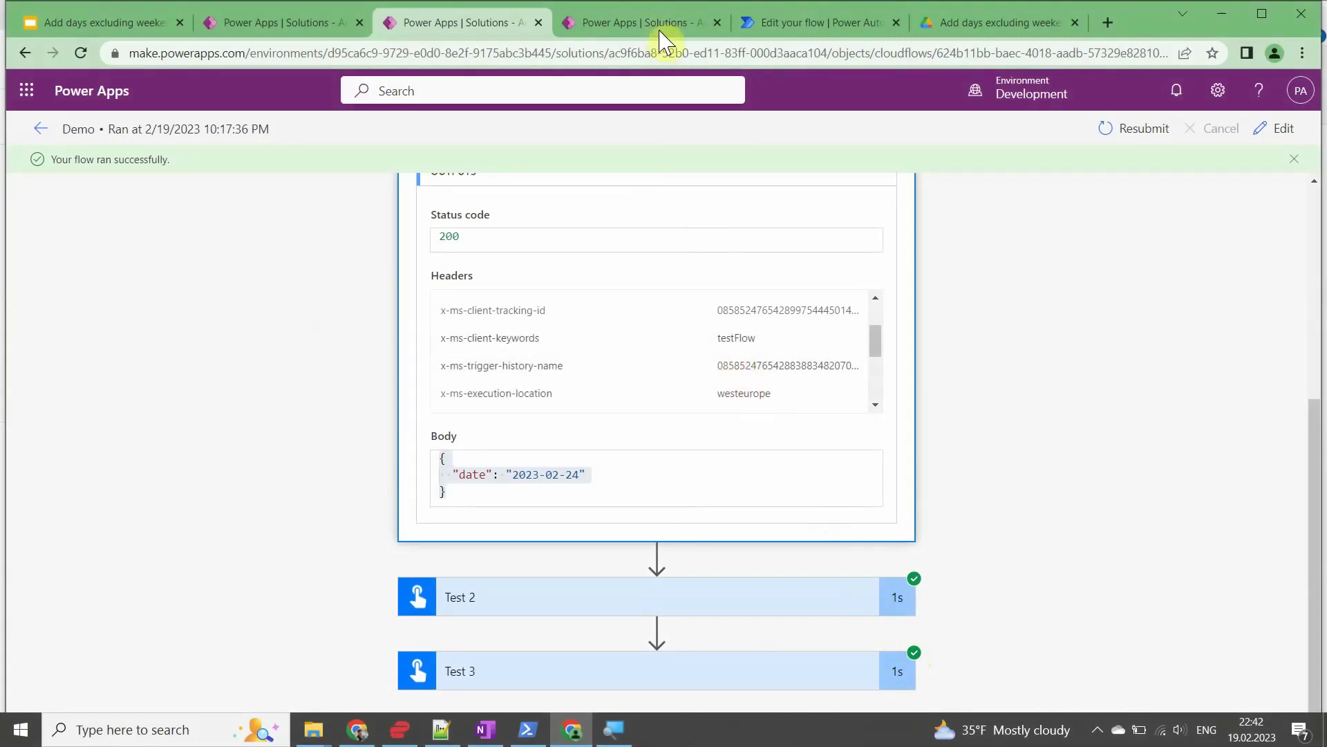
Browse the child flow's Details, Owners and 28-day run history of succeeded runs averaging 611 ms.
{"action": "left_click", "coordinate": [658, 24]}
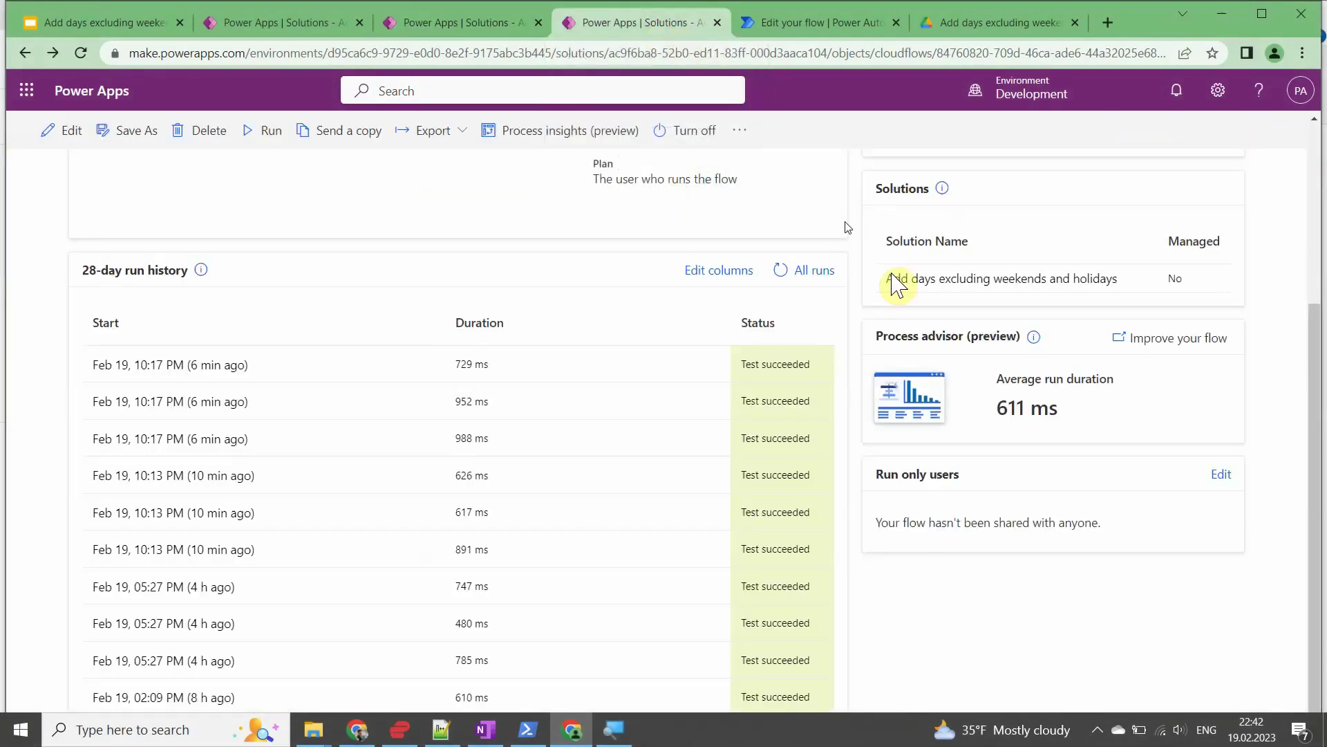
{"action": "scroll", "coordinate": [897, 283], "scroll_direction": "up", "scroll_amount": 4}
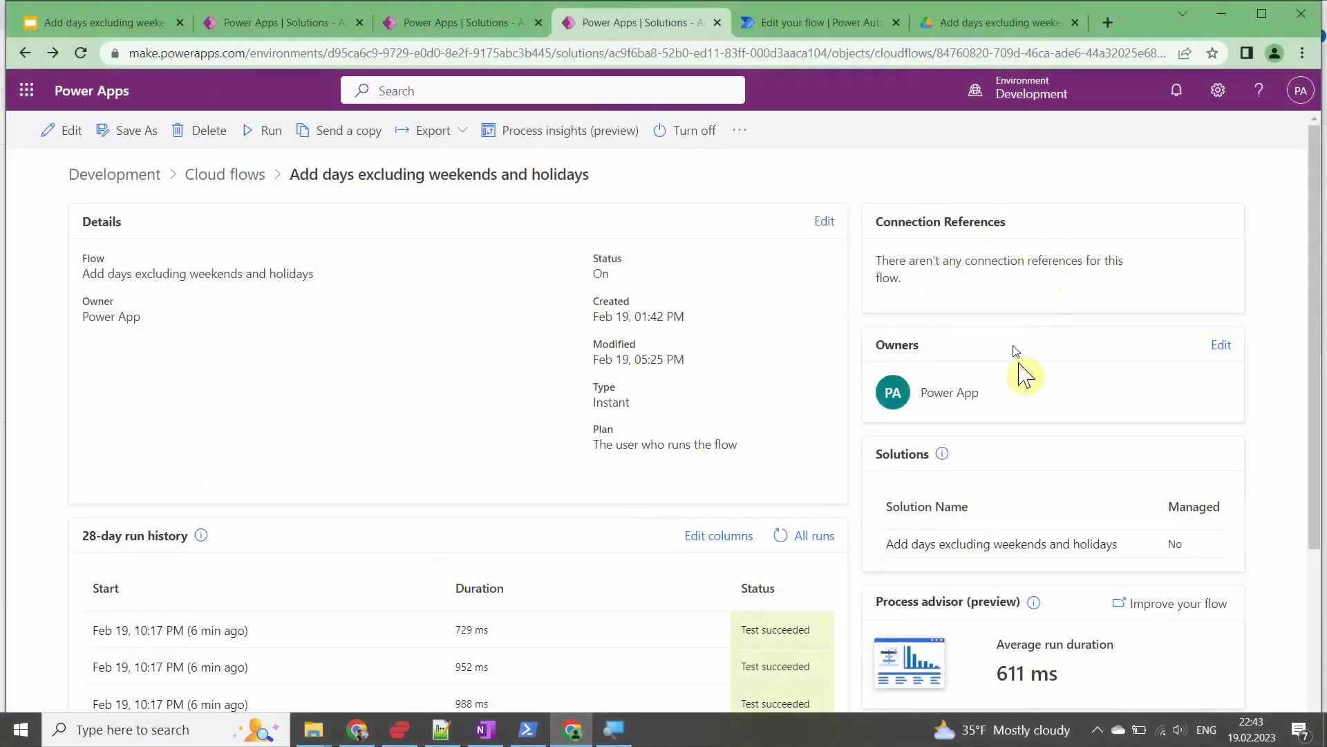
{"action": "scroll", "coordinate": [982, 377], "scroll_direction": "down", "scroll_amount": 3}
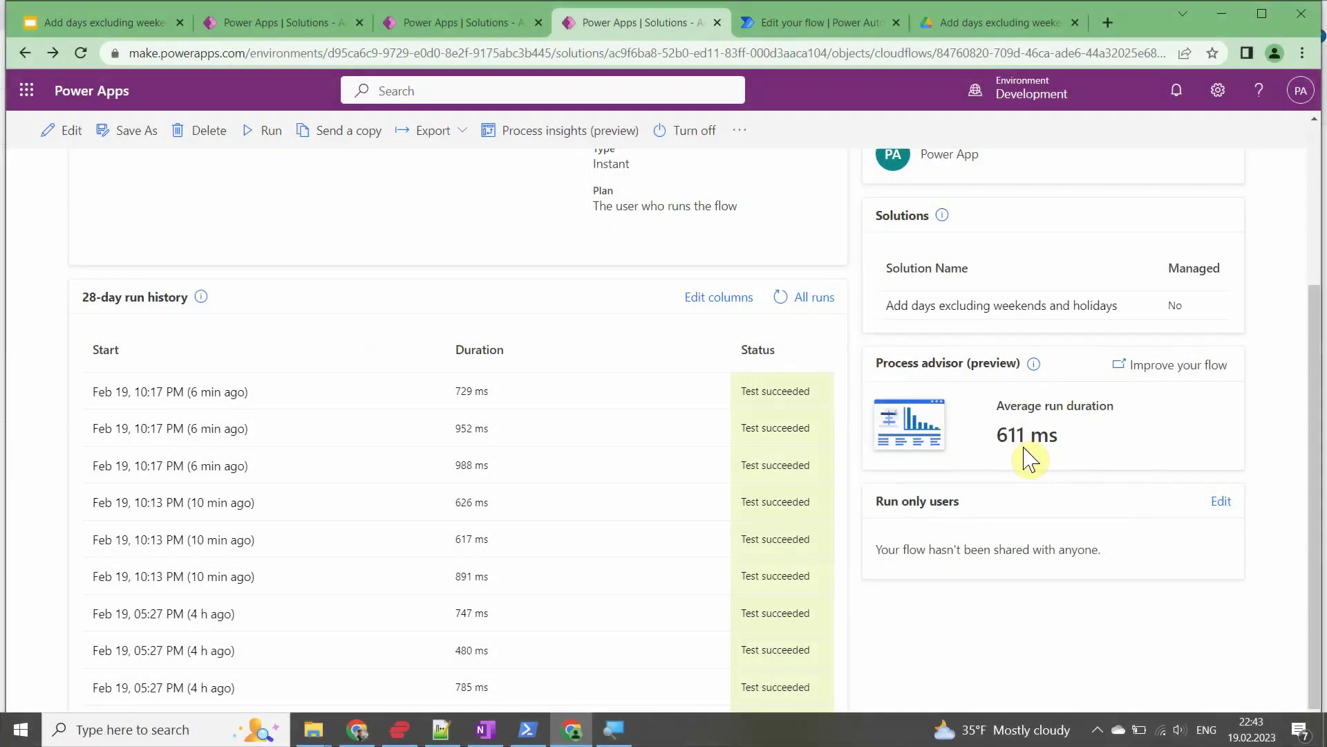
Open the child flow in the editor and inspect the trigger's Date and DaysToAdd inputs.
{"action": "left_click", "coordinate": [807, 28]}
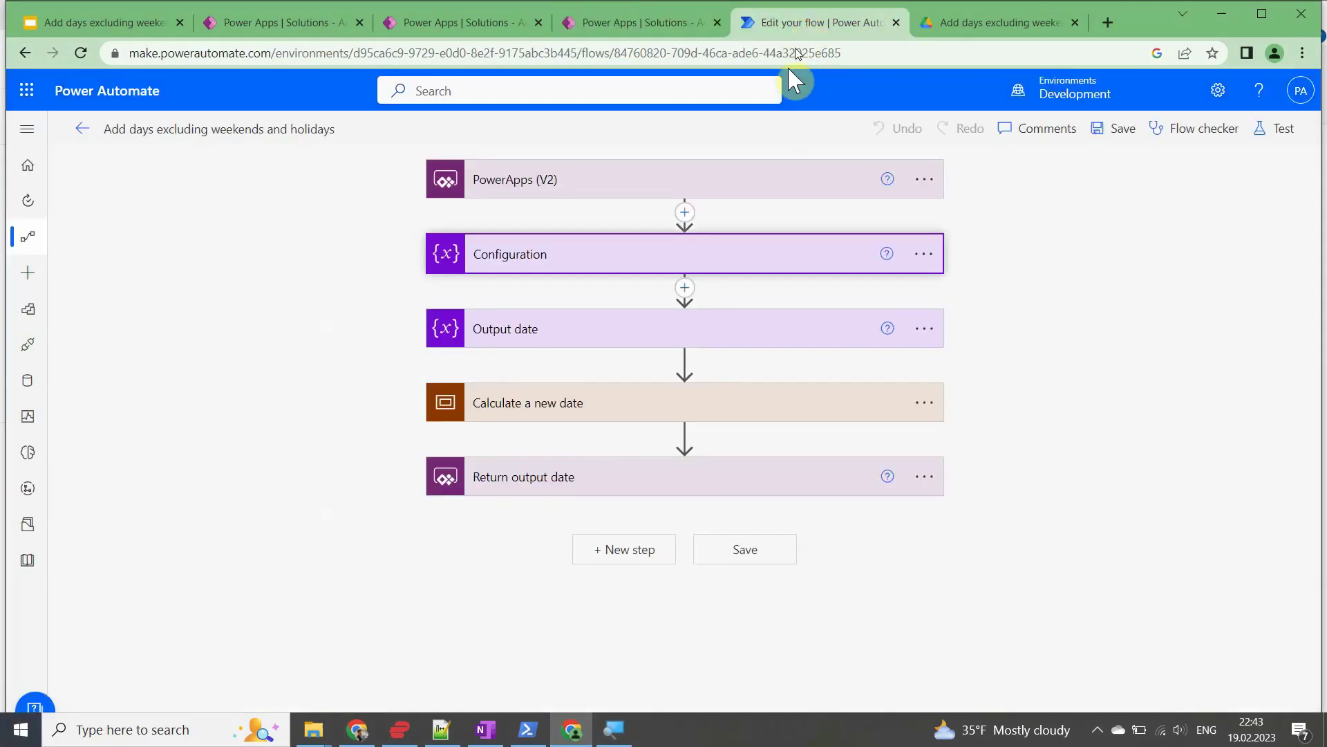
{"action": "left_click", "coordinate": [727, 195]}
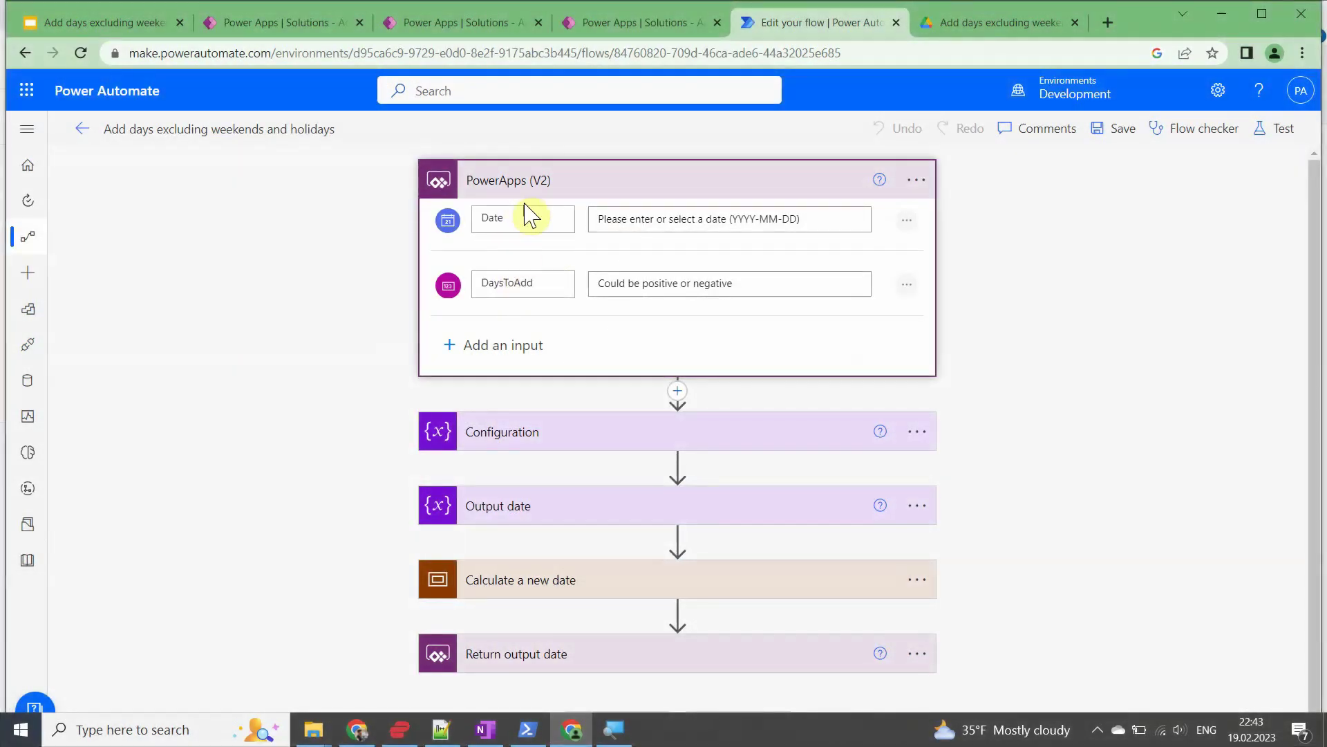
{"action": "left_click", "coordinate": [533, 197]}
Inspect the Configuration variable's holiday JSON and the empty OutputDate string variable.
{"action": "left_click", "coordinate": [520, 261]}
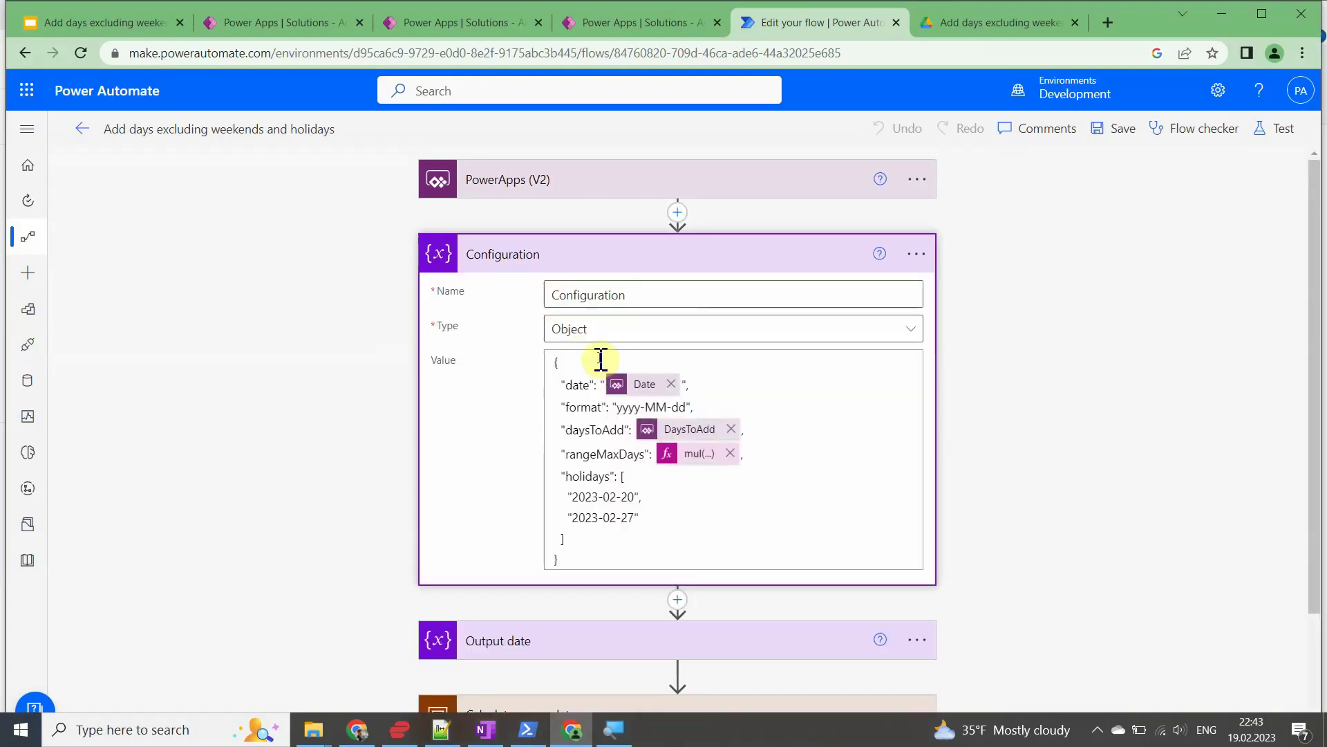
{"action": "scroll", "coordinate": [598, 366], "scroll_direction": "down", "scroll_amount": 1}
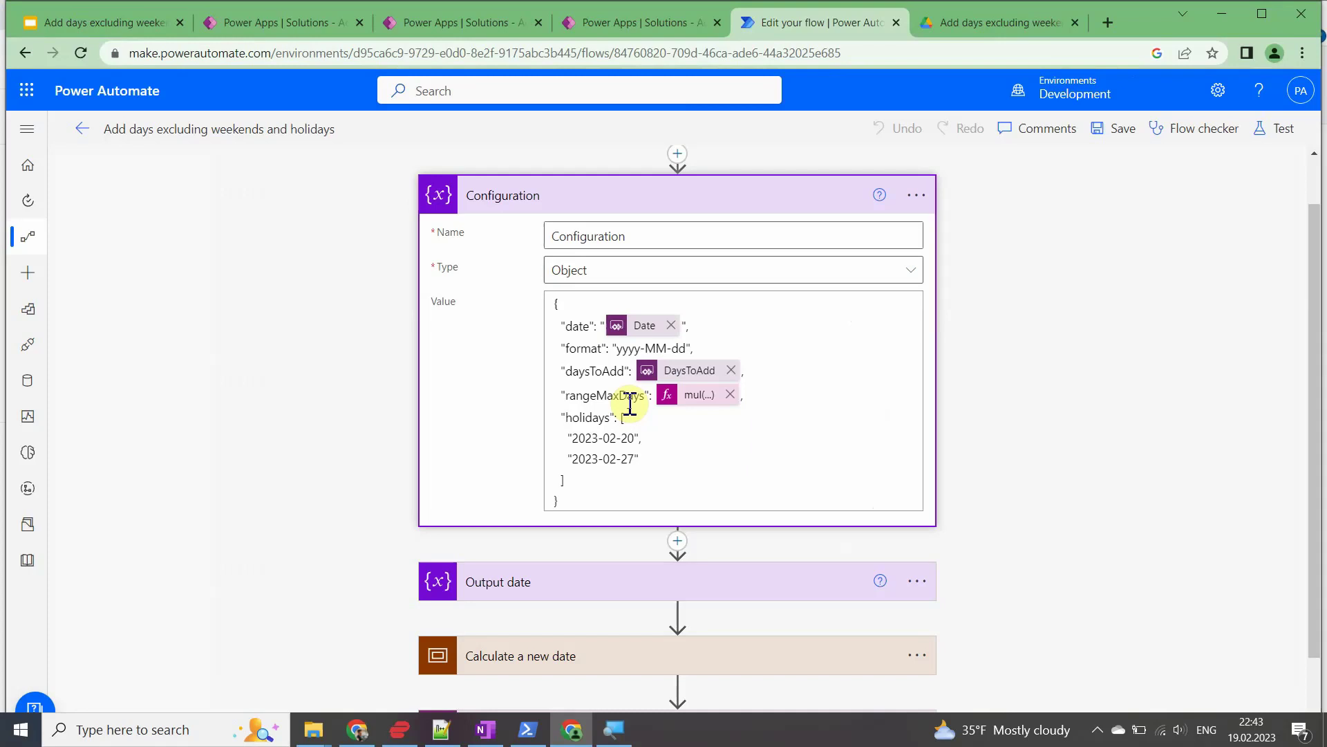
{"action": "left_click", "coordinate": [649, 200]}
{"action": "left_click", "coordinate": [573, 335]}
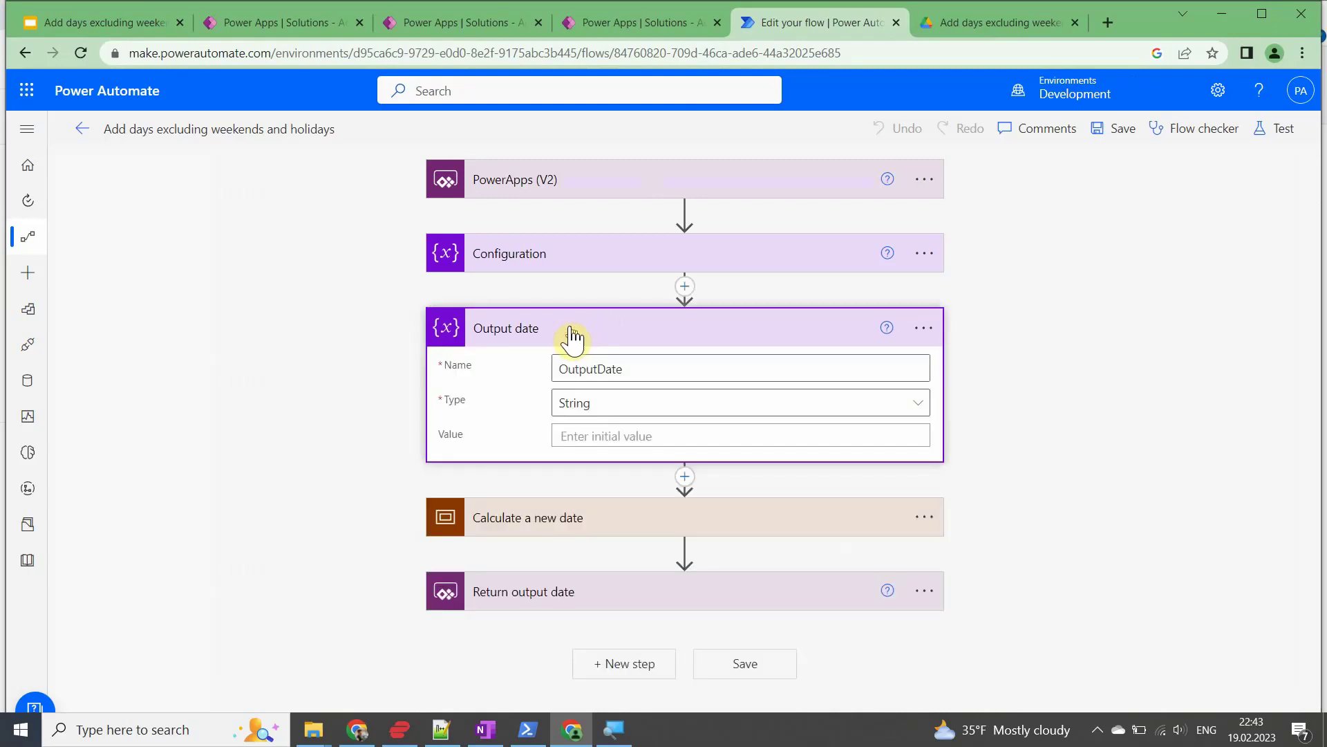
Expand the Calculate a new date scope to show the positive-days condition and its branches.
{"action": "left_click", "coordinate": [571, 335]}
{"action": "left_click", "coordinate": [574, 411]}
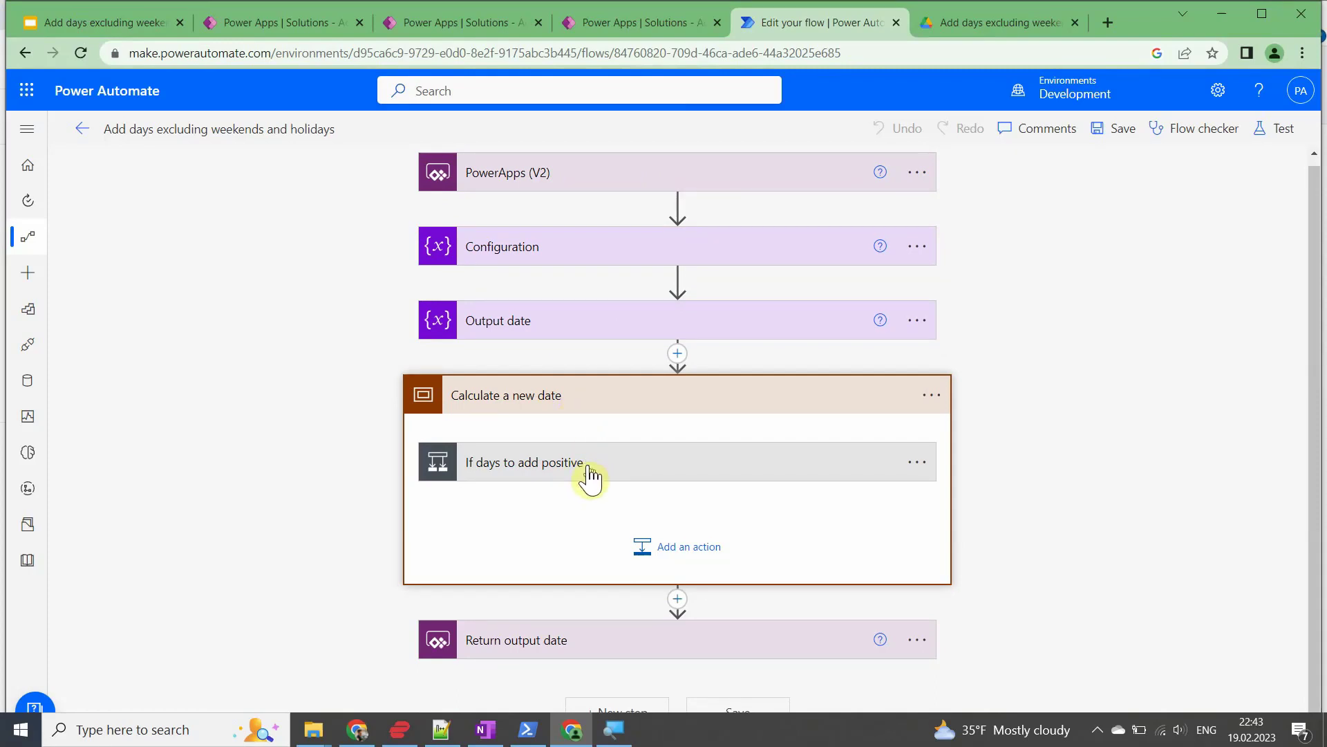
{"action": "left_click", "coordinate": [523, 468]}
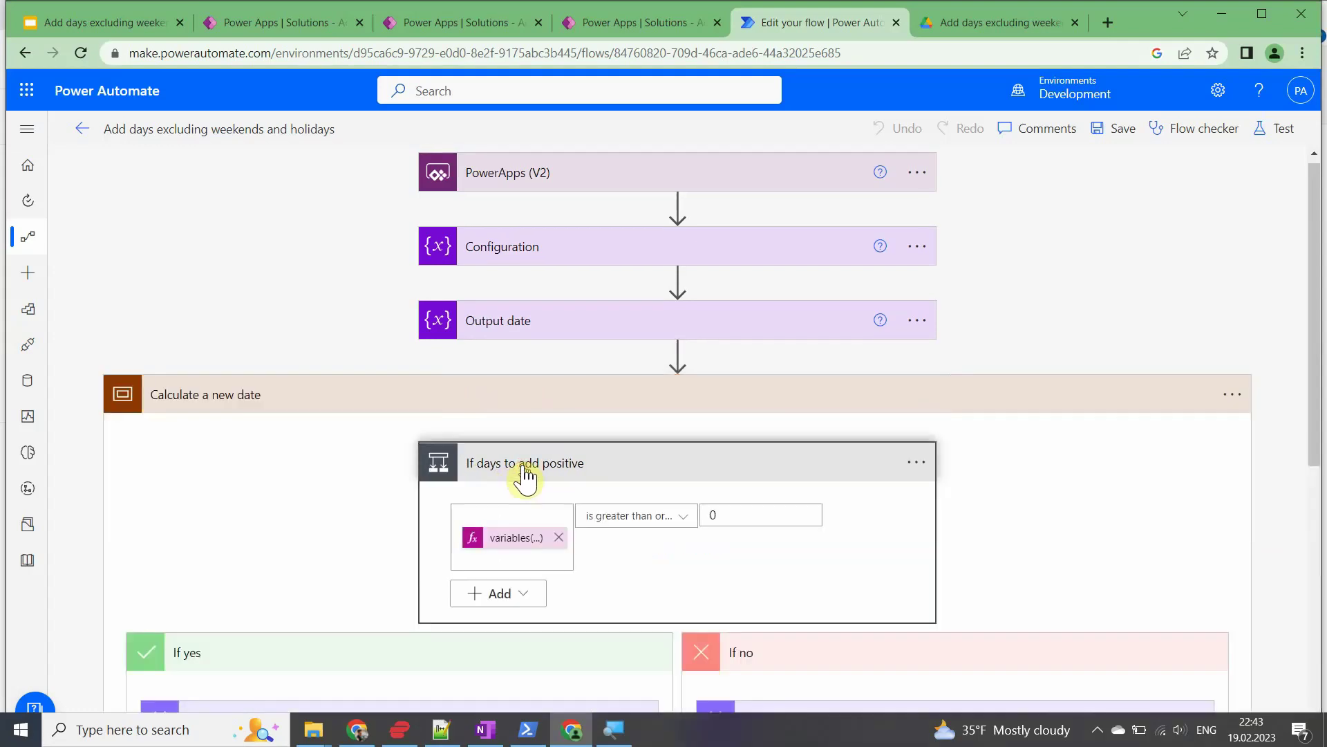
{"action": "scroll", "coordinate": [523, 467], "scroll_direction": "down", "scroll_amount": 5}
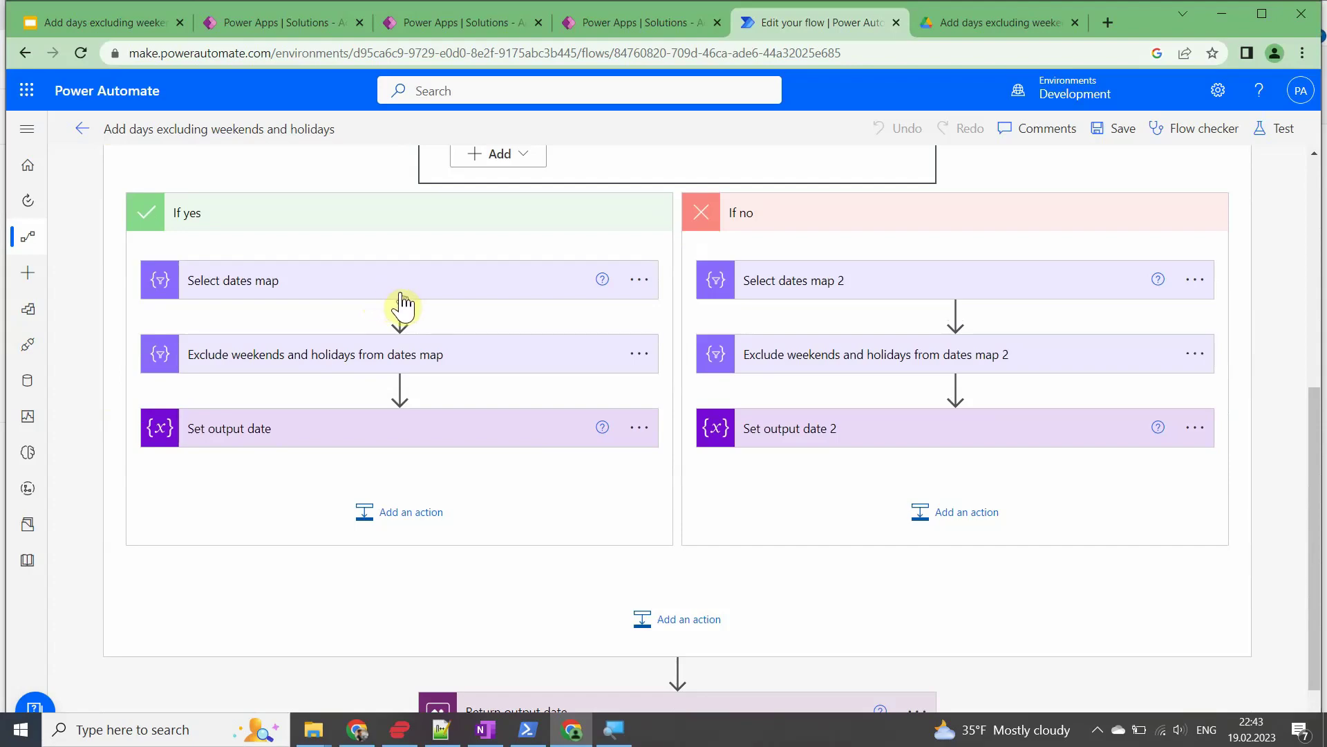
Examine the Select dates map expressions producing Date, Day and Holiday fields.
{"action": "left_click", "coordinate": [369, 289]}
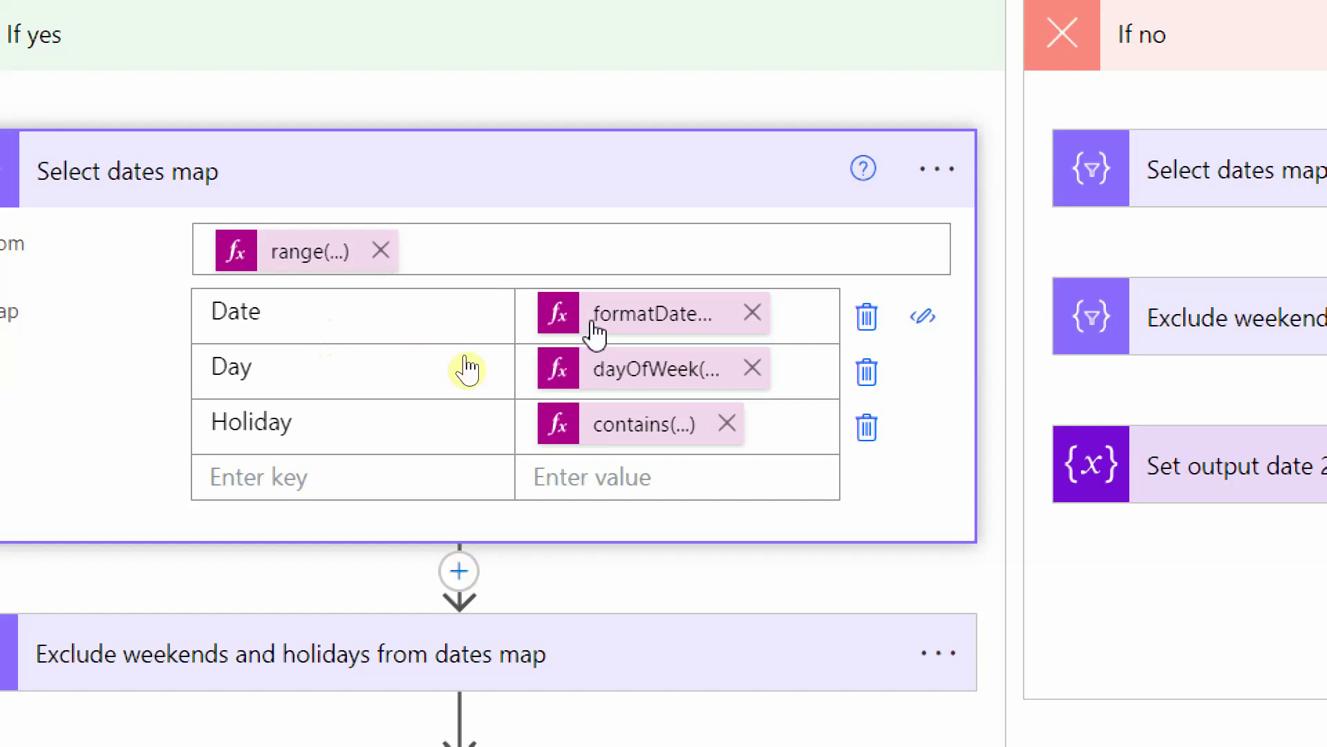
{"action": "mouse_move", "coordinate": [622, 325]}
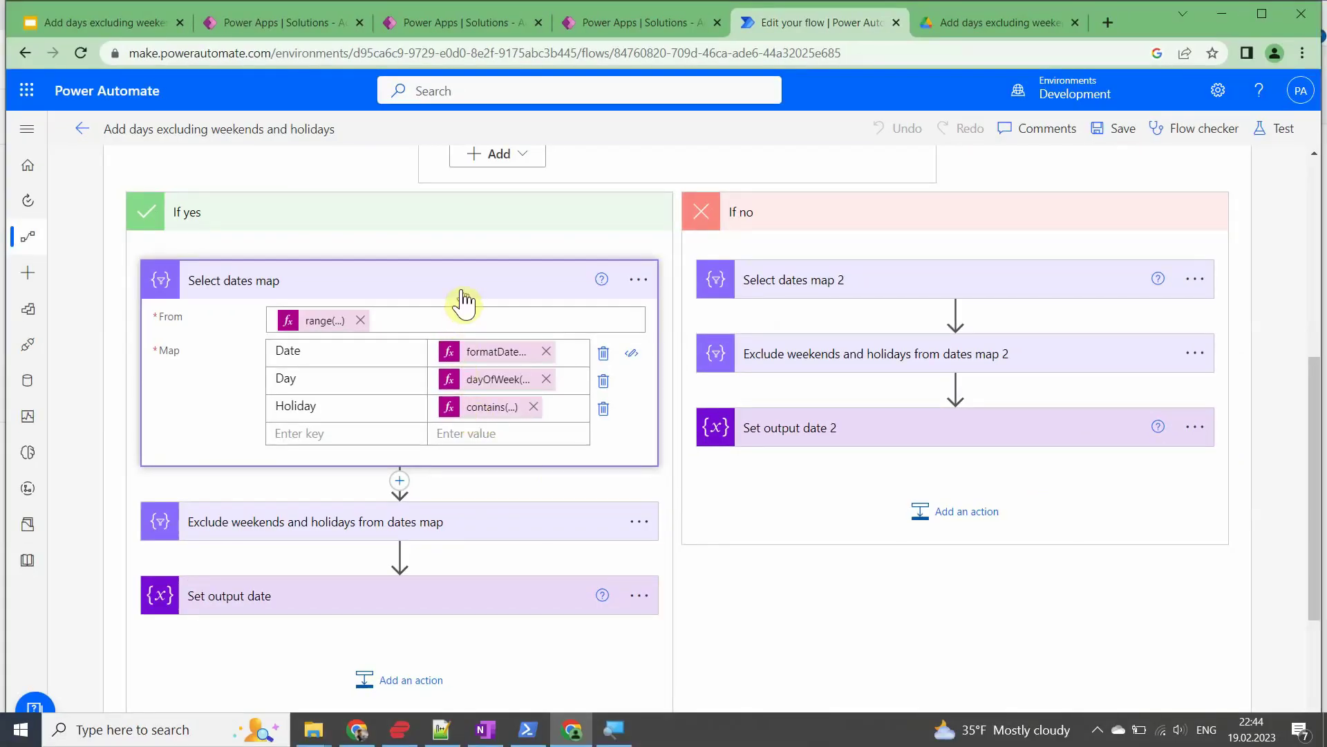
{"action": "left_click", "coordinate": [461, 294]}
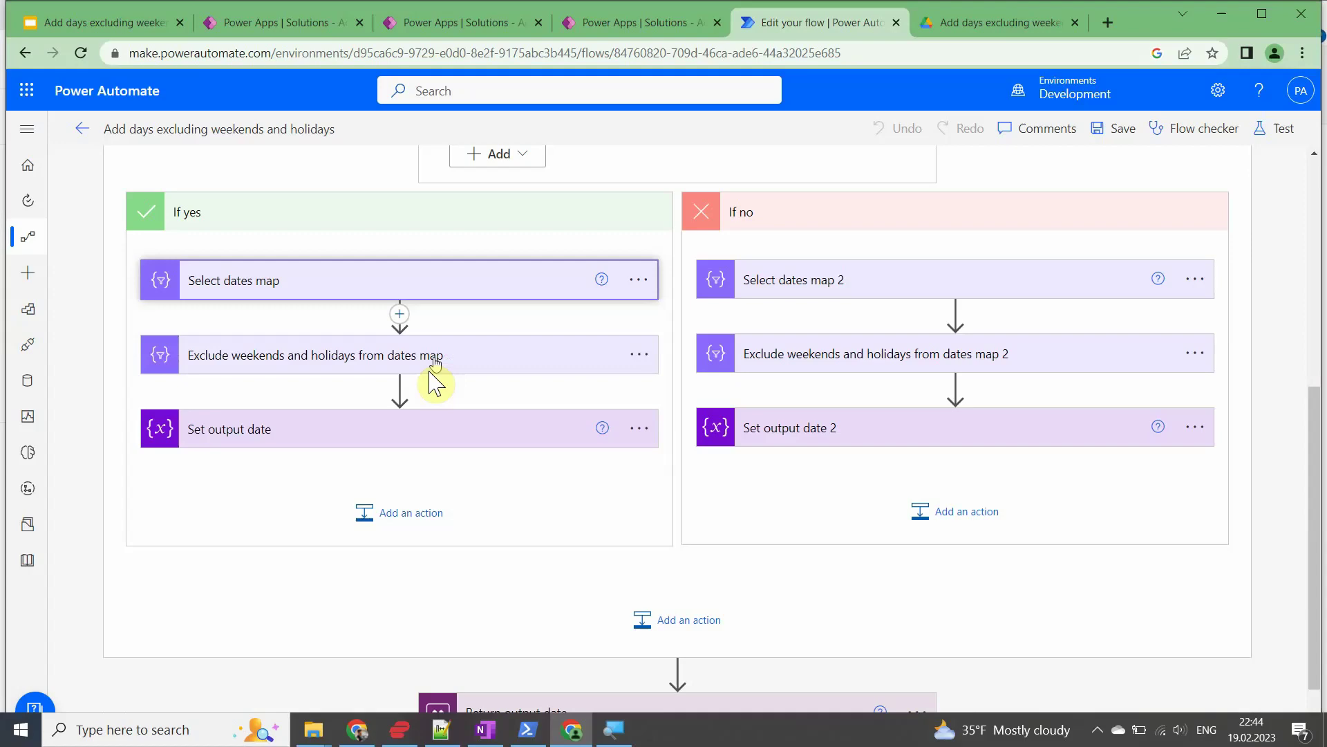
Read the weekend-and-holiday filter expression and the Return output date step passing OutputDate as 'date'.
{"action": "left_click", "coordinate": [382, 361]}
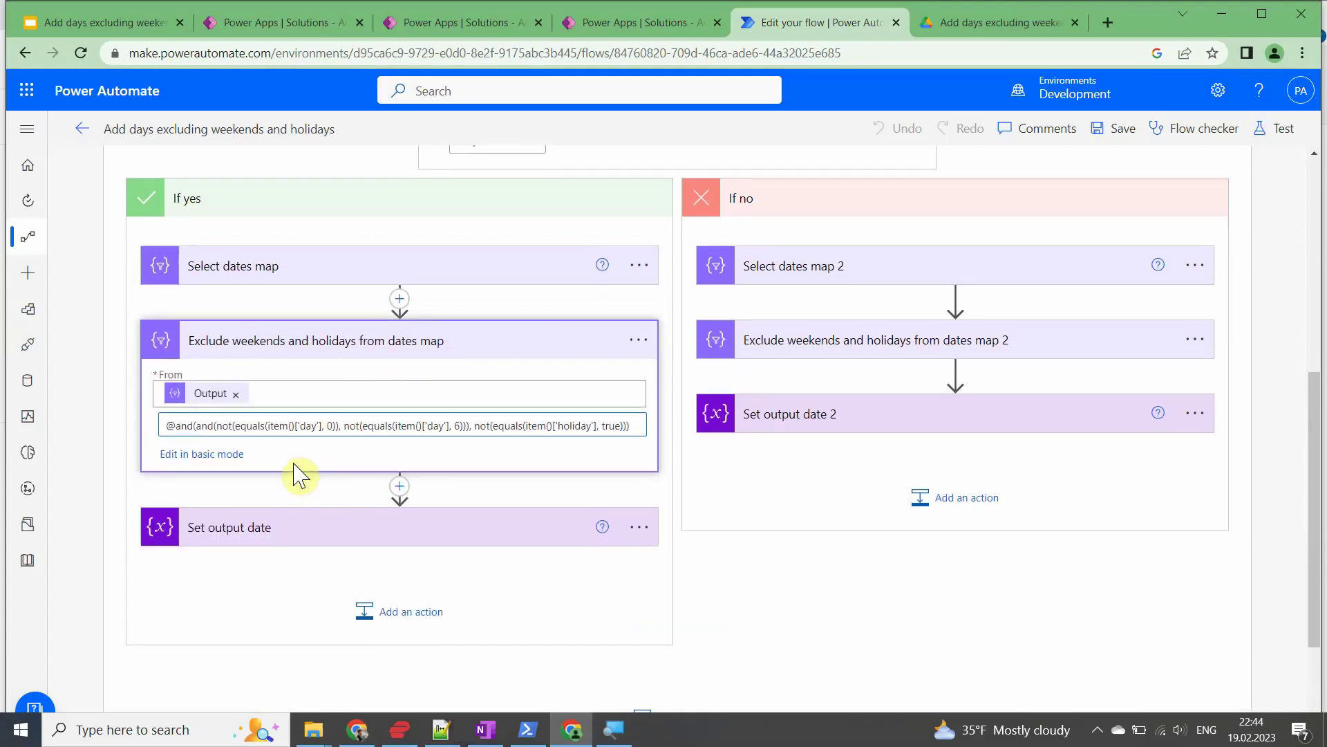
{"action": "scroll", "coordinate": [297, 474], "scroll_direction": "down", "scroll_amount": 1}
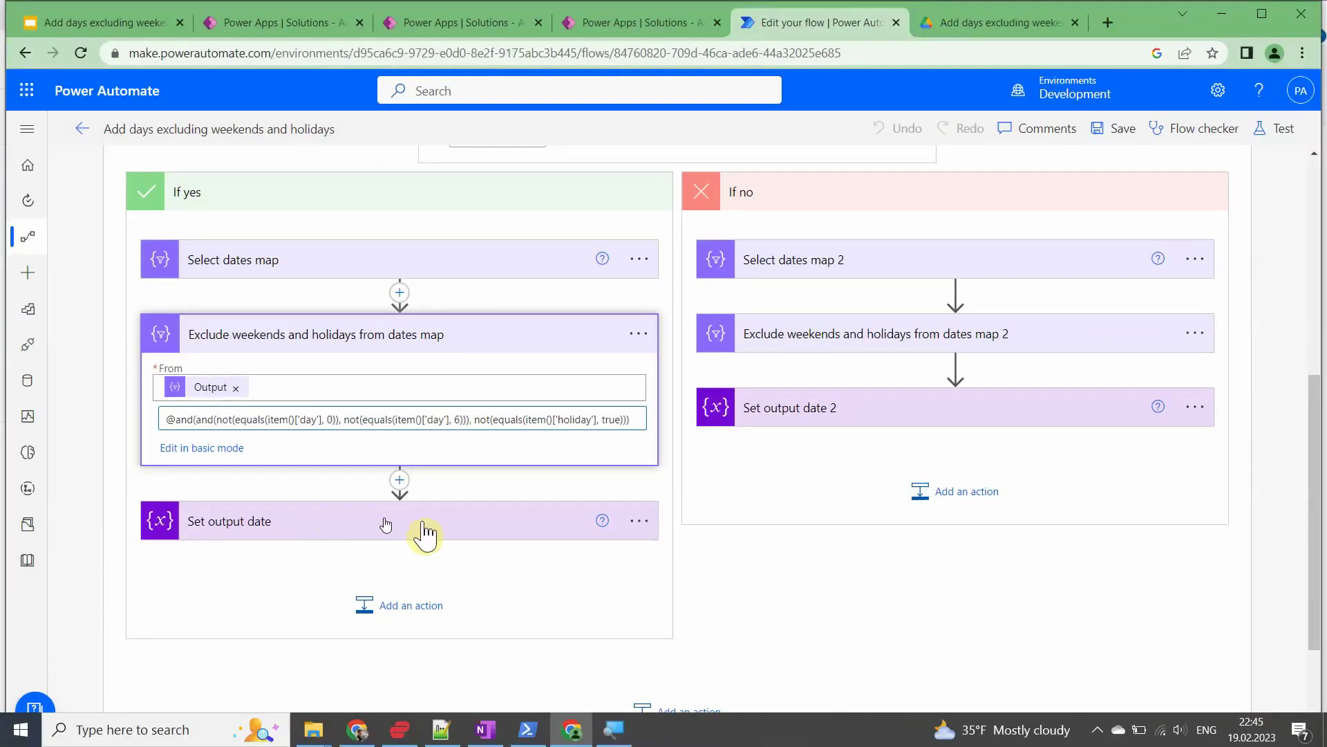
{"action": "scroll", "coordinate": [555, 603], "scroll_direction": "down", "scroll_amount": 2}
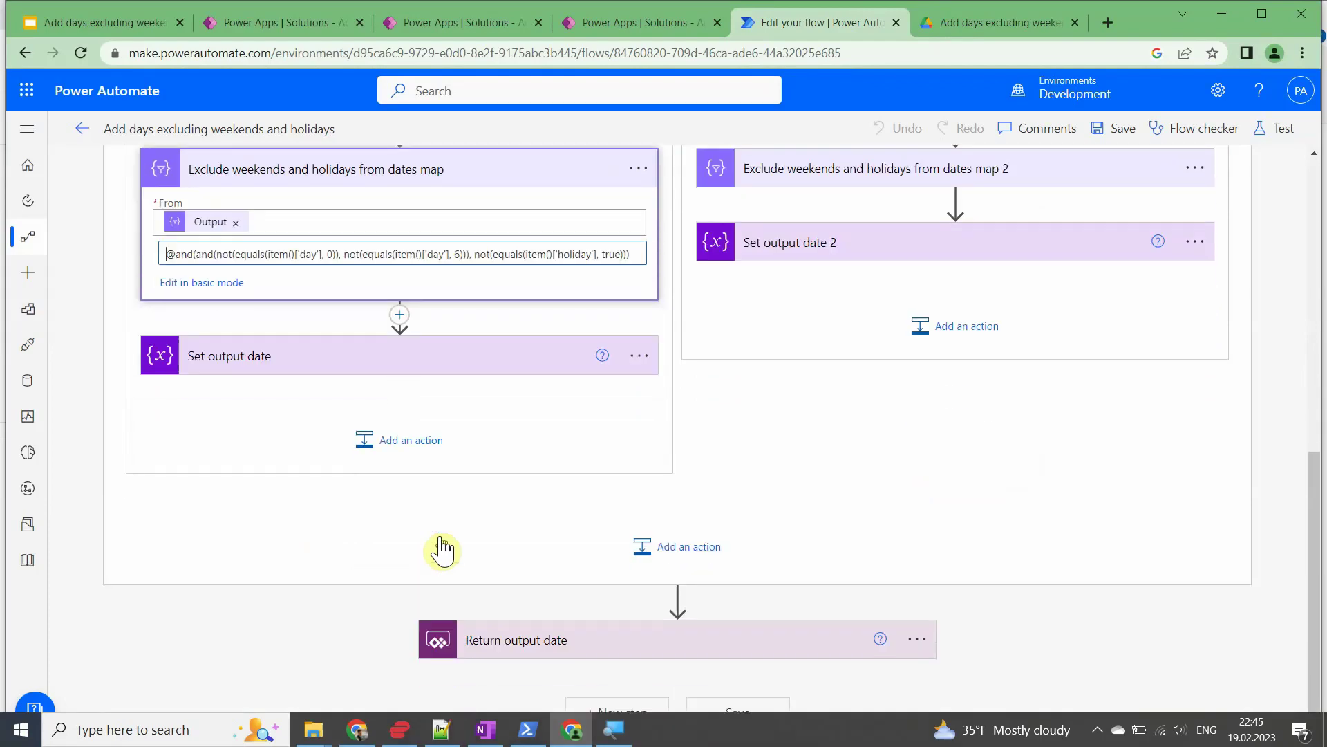
{"action": "left_click", "coordinate": [538, 643]}
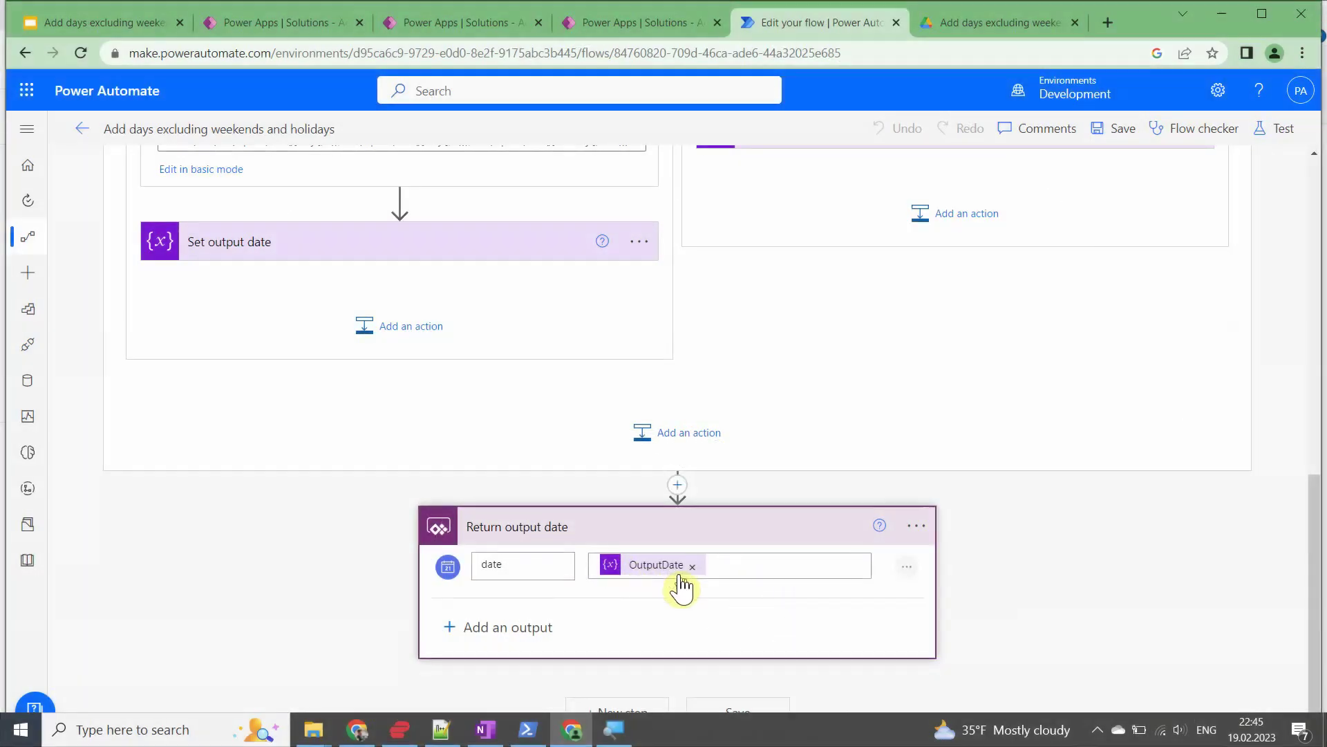
View Select dates map 2's formatDateTime Date formula counting days backwards, then go to Google Drive.
{"action": "scroll", "coordinate": [860, 400], "scroll_direction": "up", "scroll_amount": 6}
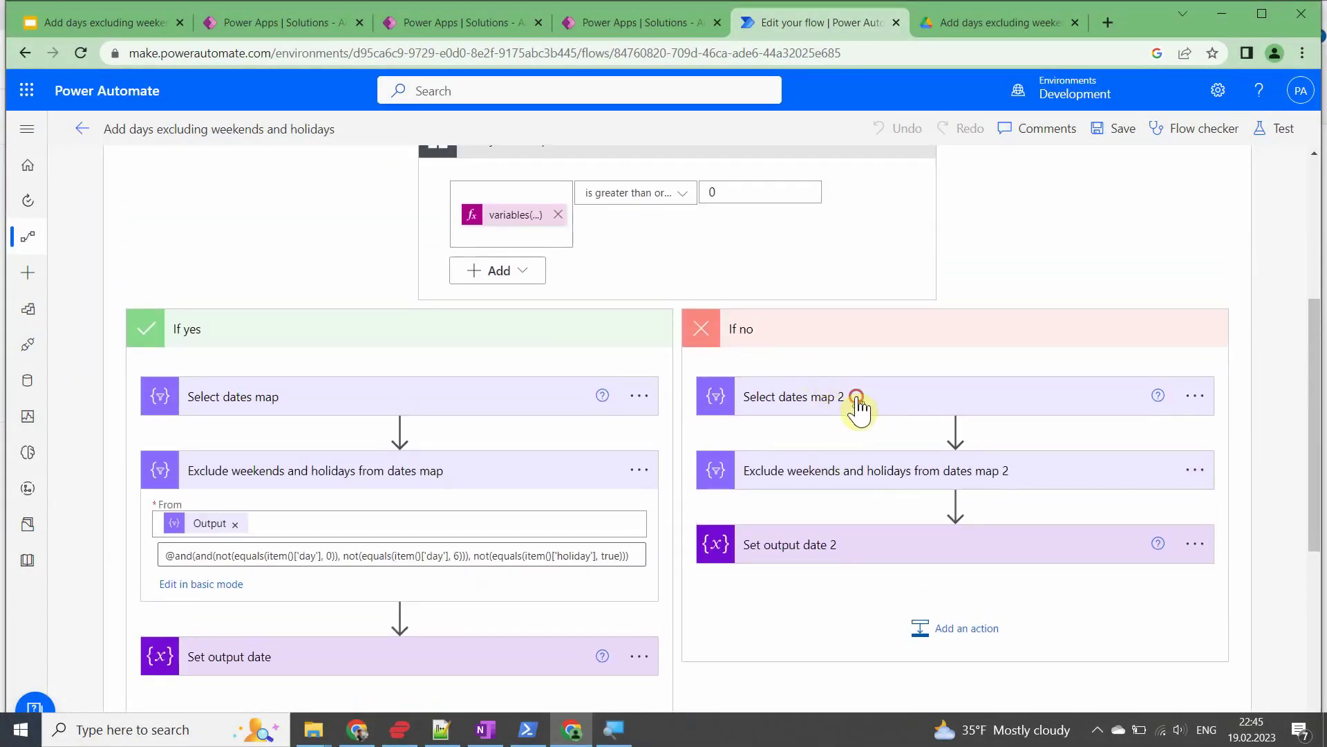
{"action": "left_click", "coordinate": [858, 401]}
{"action": "scroll", "coordinate": [934, 408], "scroll_direction": "down", "scroll_amount": 2}
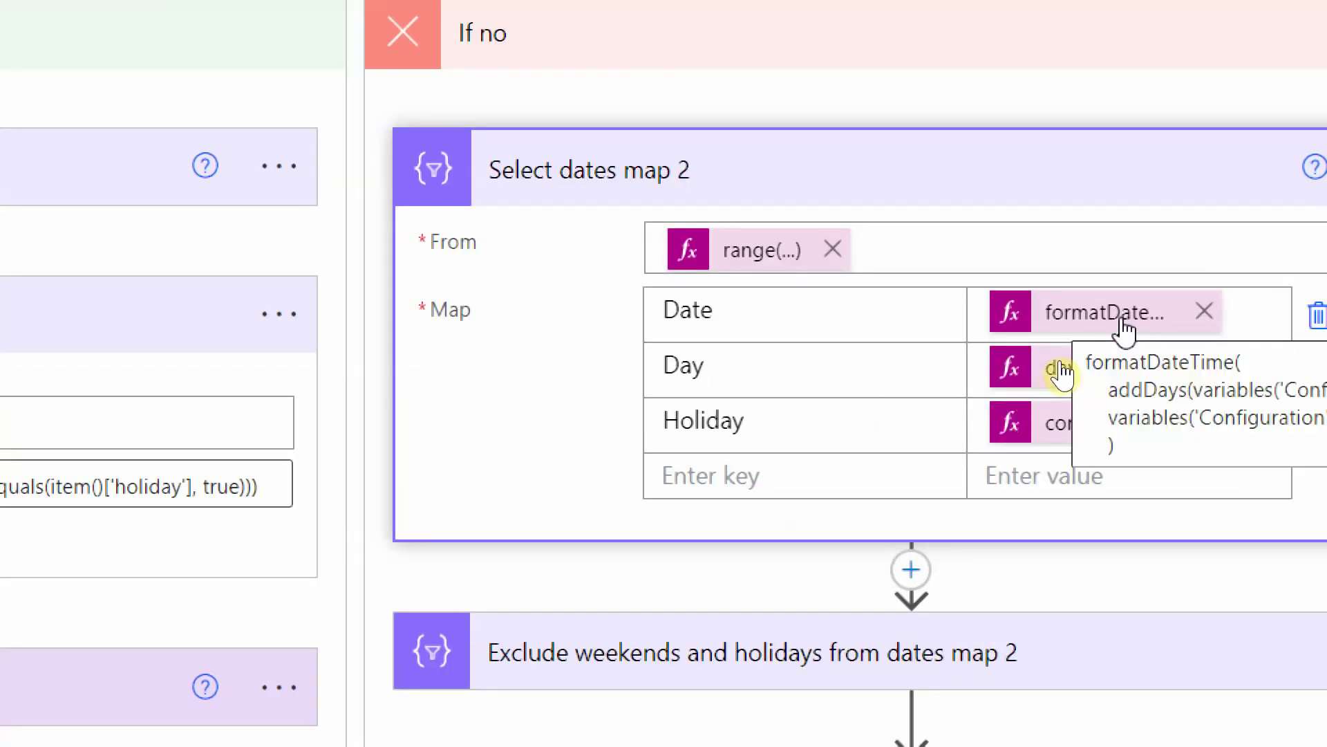
{"action": "left_click", "coordinate": [1122, 311]}
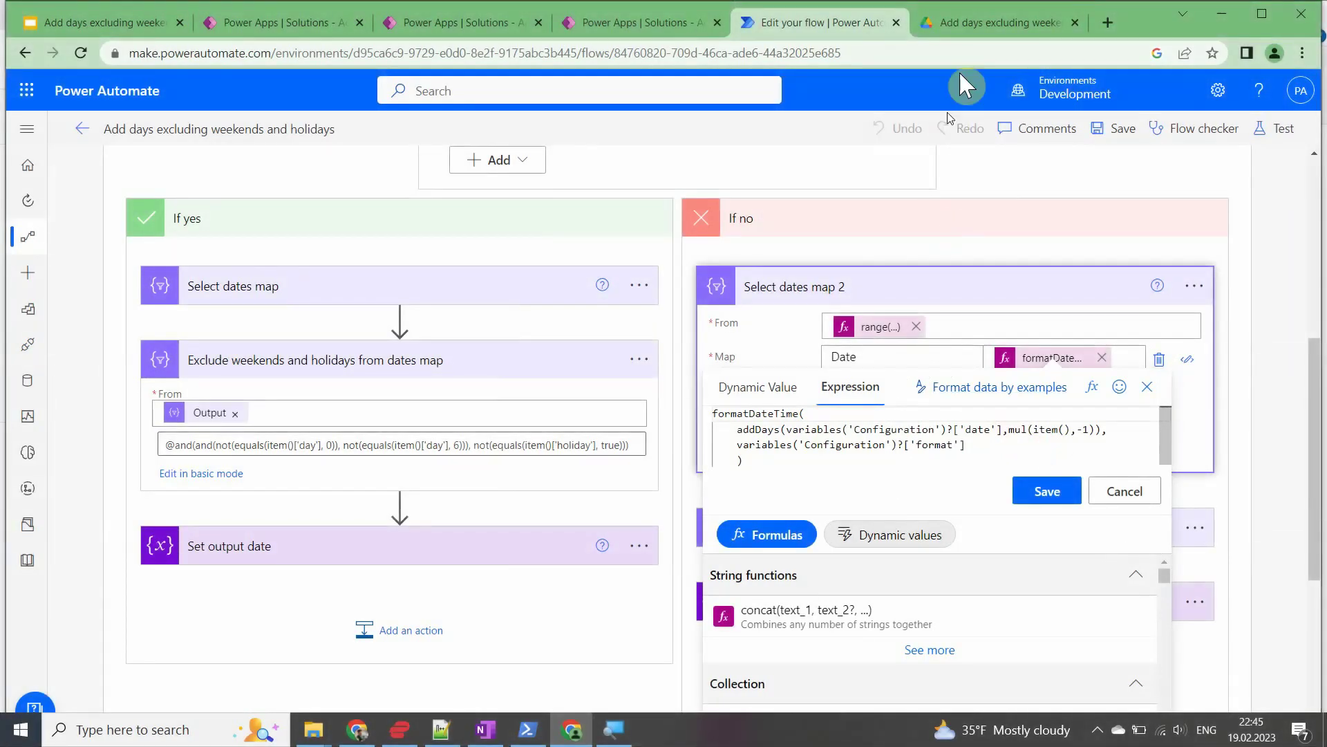
{"action": "left_click", "coordinate": [979, 29]}
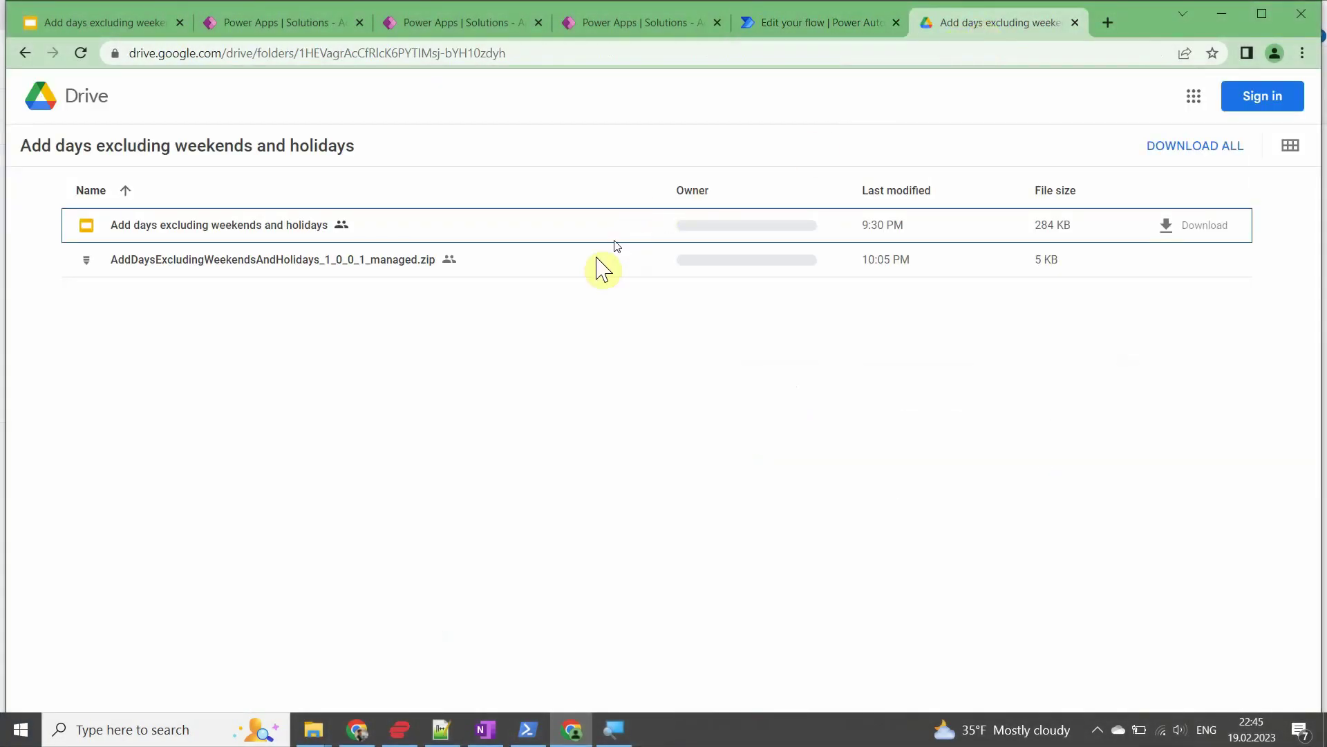